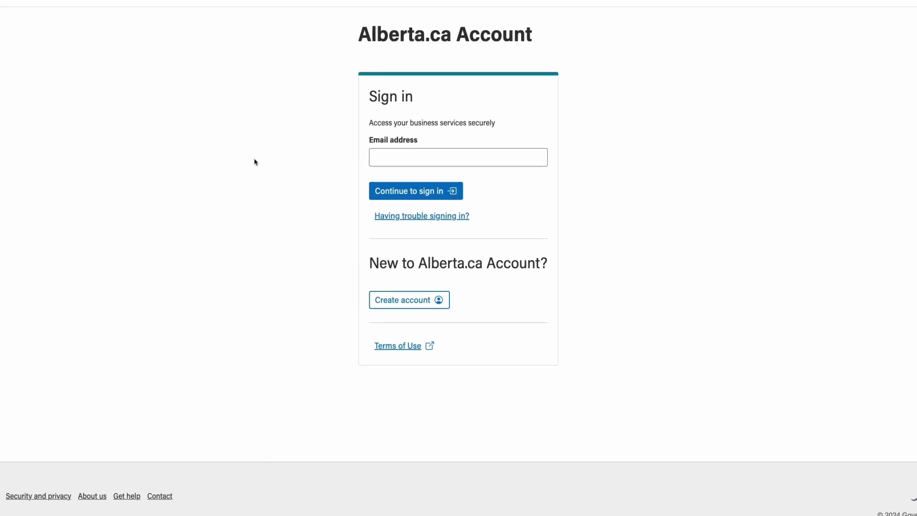
# Enter the account email, continue, then switch to the username-and-password sign-in form
pyautogui.click(416, 162)
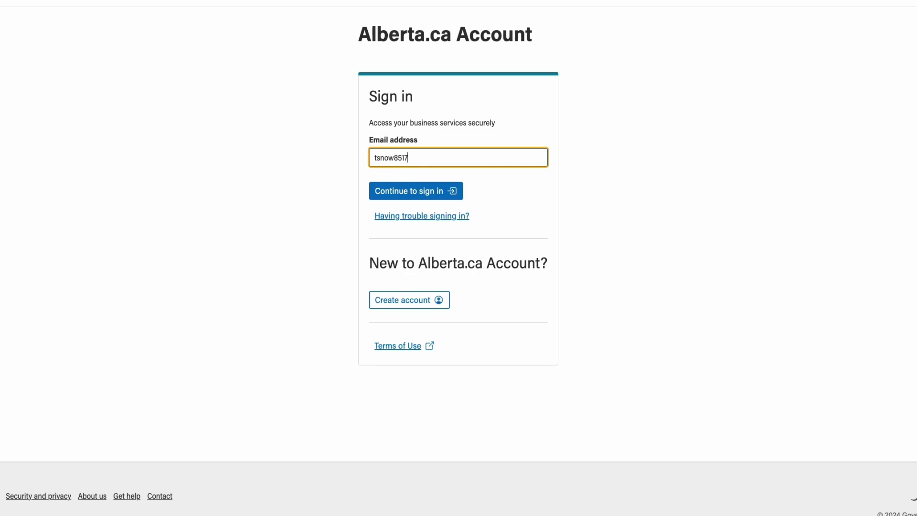
pyautogui.click(456, 192)
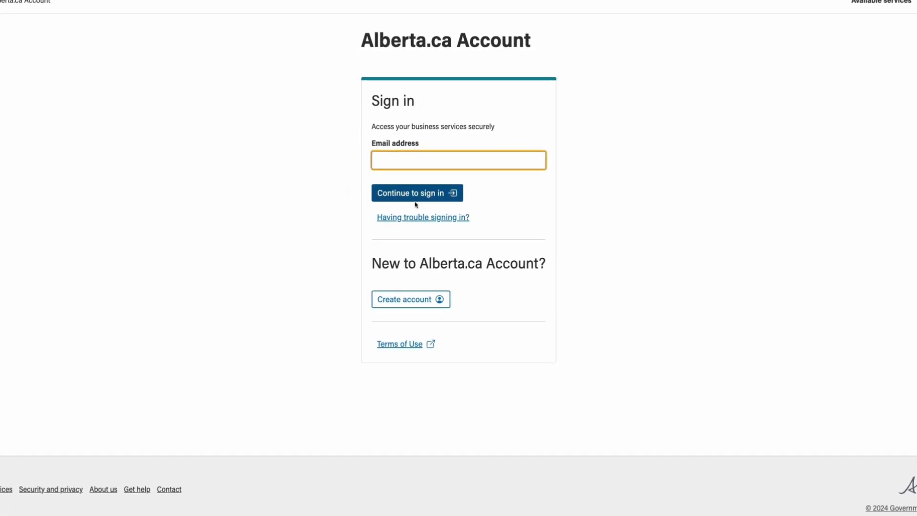
pyautogui.click(444, 219)
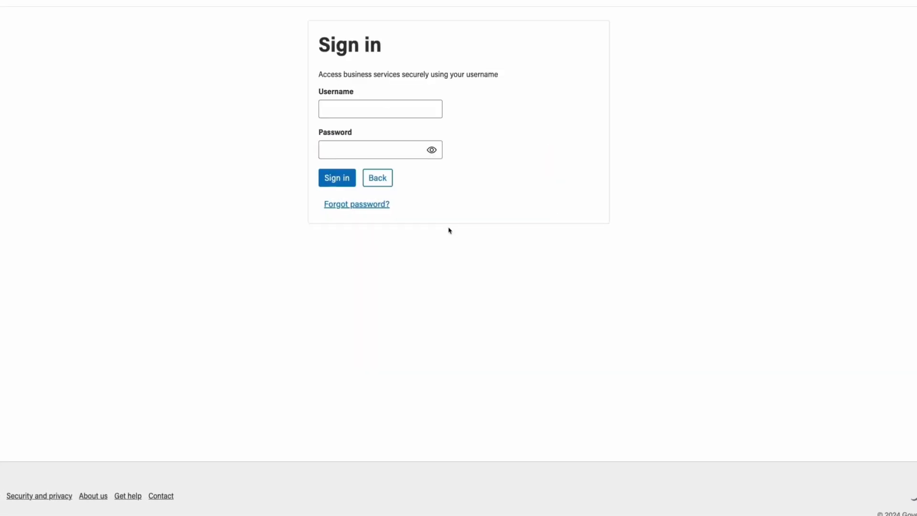
# Sign in to Alberta.ca Account with the account's username and password
pyautogui.click(420, 110)
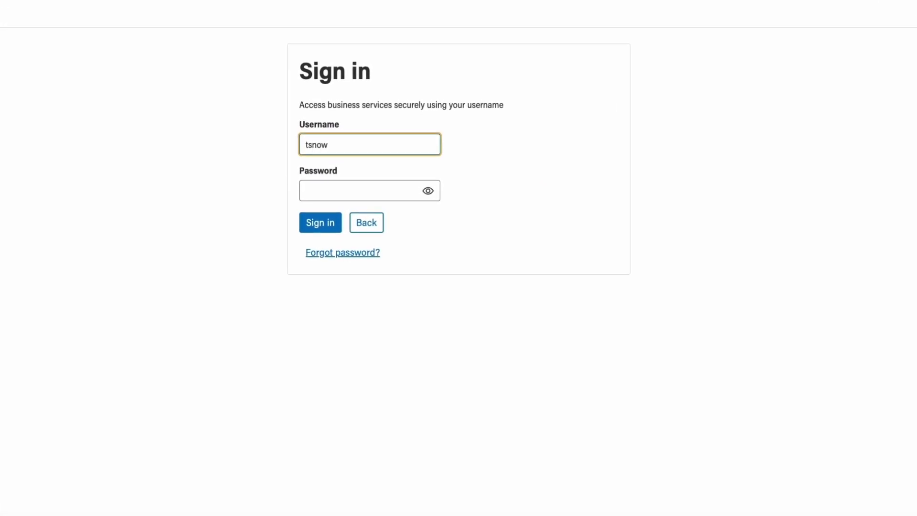
pyautogui.click(334, 187)
pyautogui.write('••••••••••')
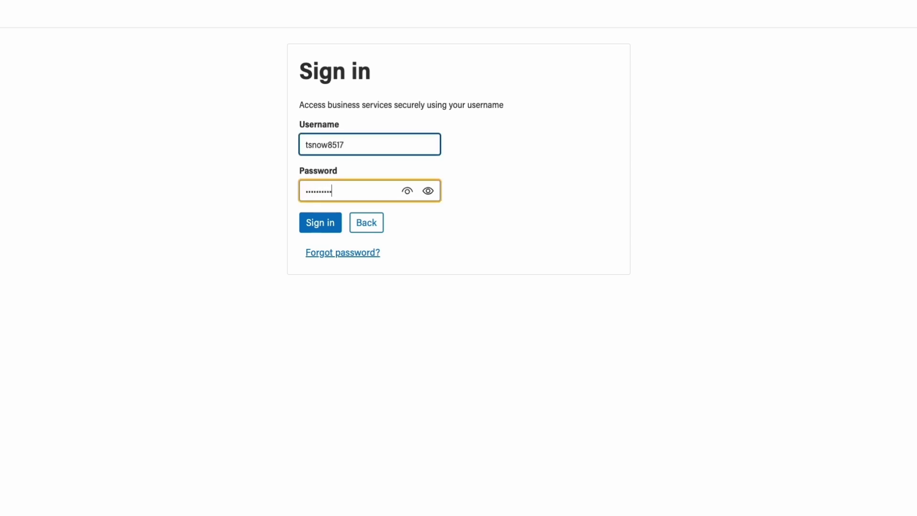
pyautogui.click(334, 223)
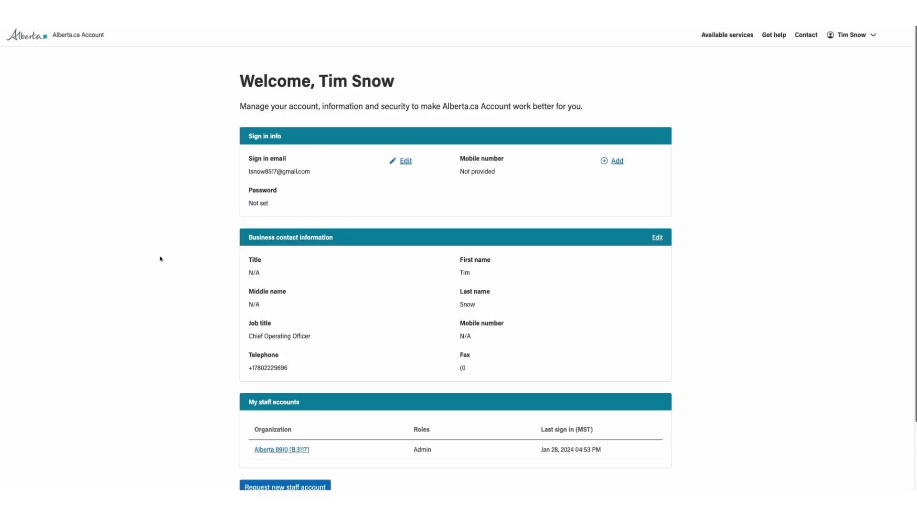
# Open Alberta 8910 [B.3117]'s Staff accounts tab and start adding a new staff account
pyautogui.scroll(-2, 161, 259)
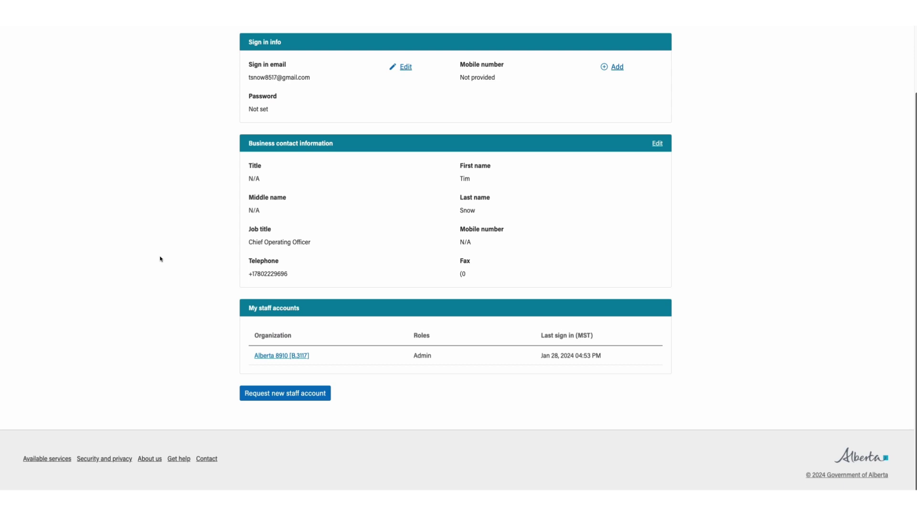
pyautogui.click(278, 375)
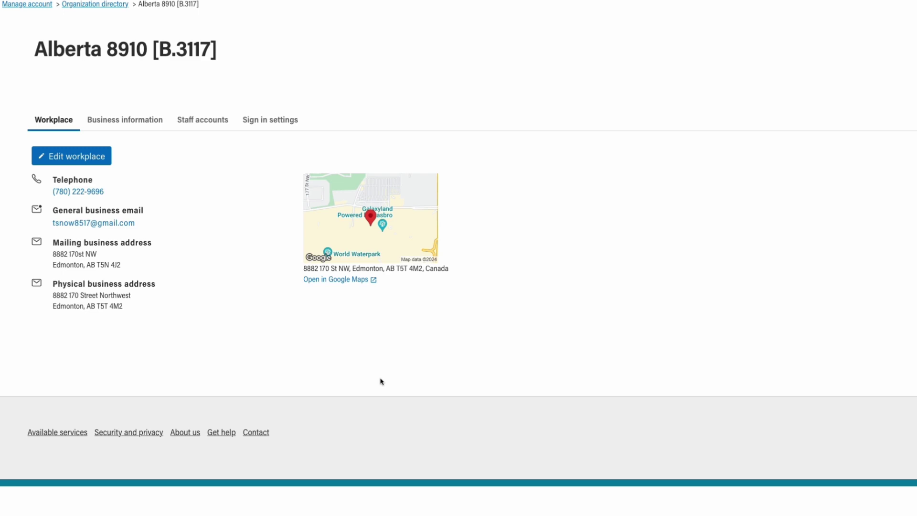
pyautogui.click(199, 121)
pyautogui.click(93, 151)
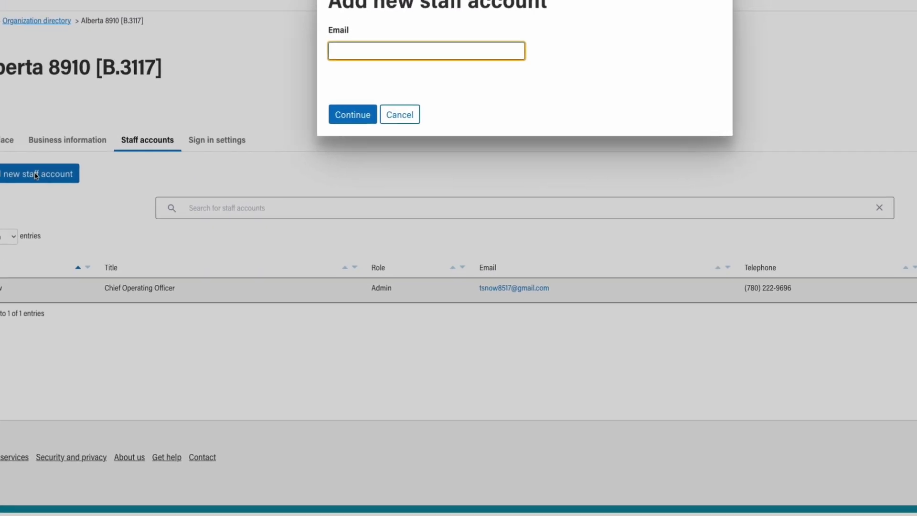
# Fill in the new staff member's email from the saved suggestions and continue
pyautogui.click(421, 55)
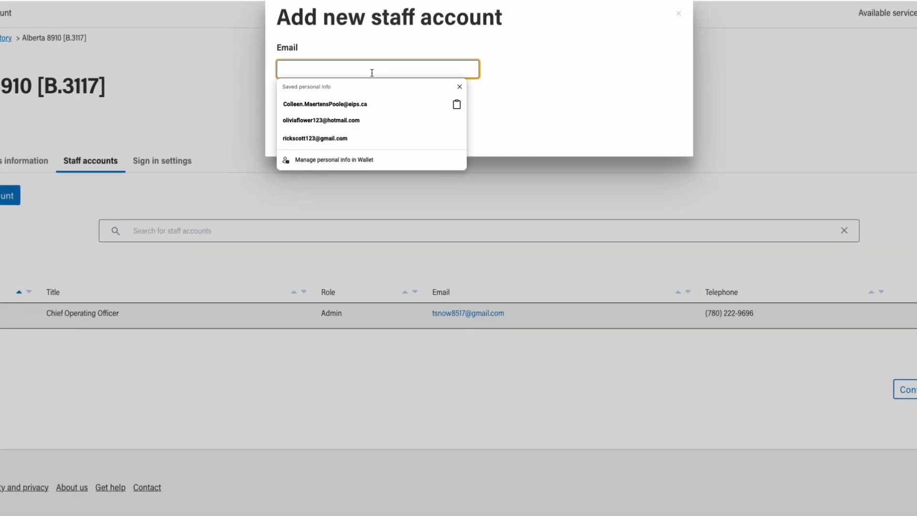
pyautogui.write('o')
pyautogui.press('Down')
pyautogui.press('Return')
pyautogui.press('Tab')
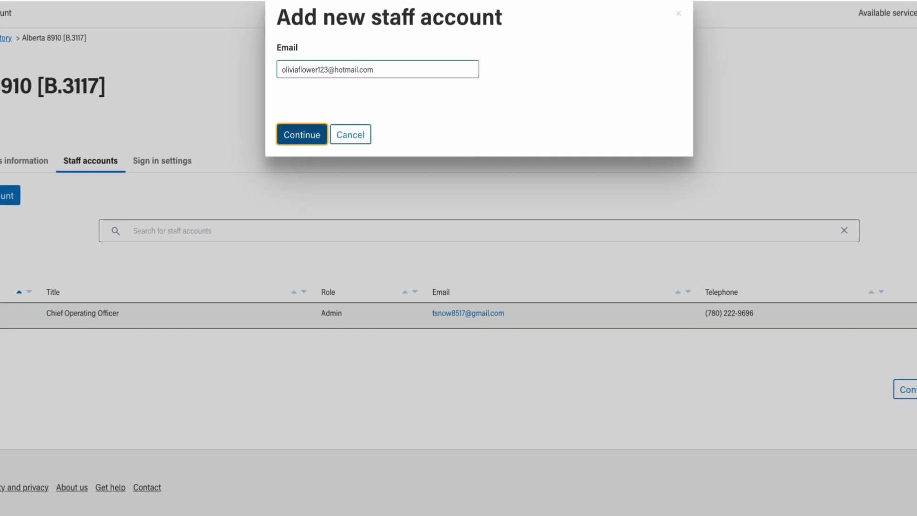
pyautogui.click(313, 128)
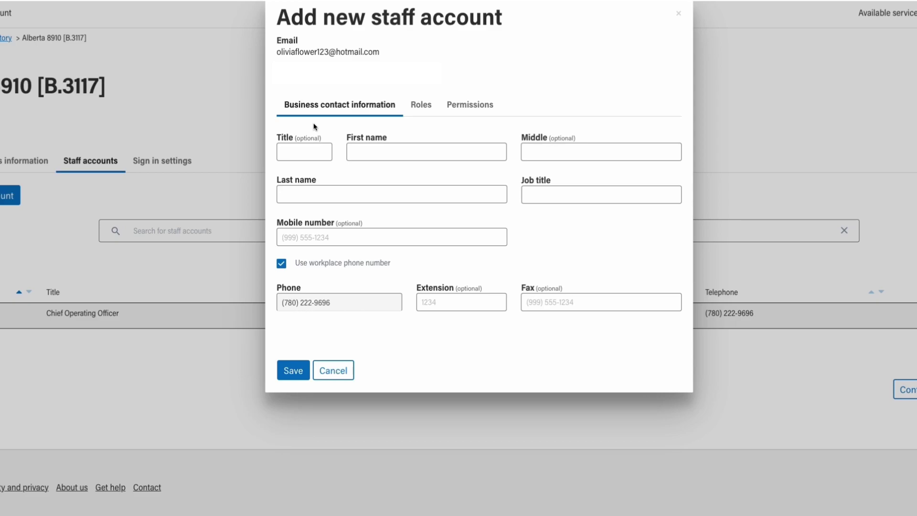
# Enter the staff member's first and last name and the job title Accountant
pyautogui.click(384, 156)
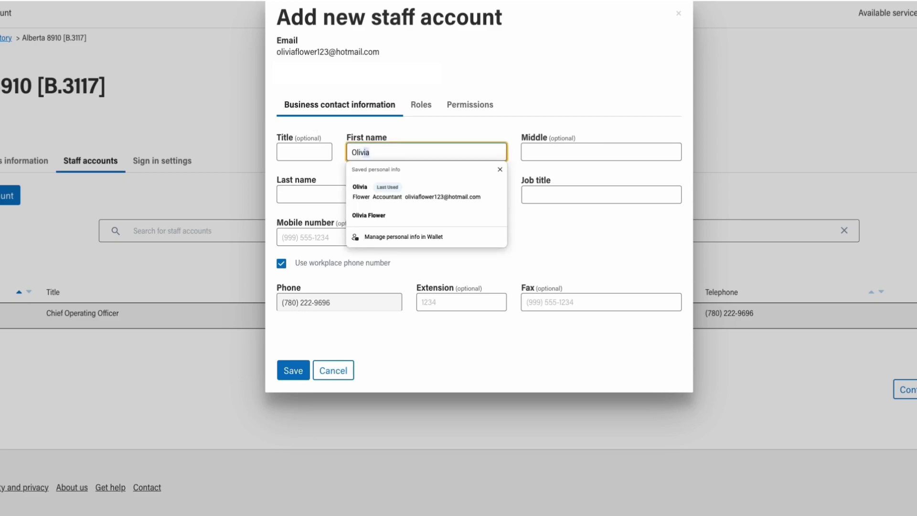
pyautogui.press('Tab')
pyautogui.press('Tab')
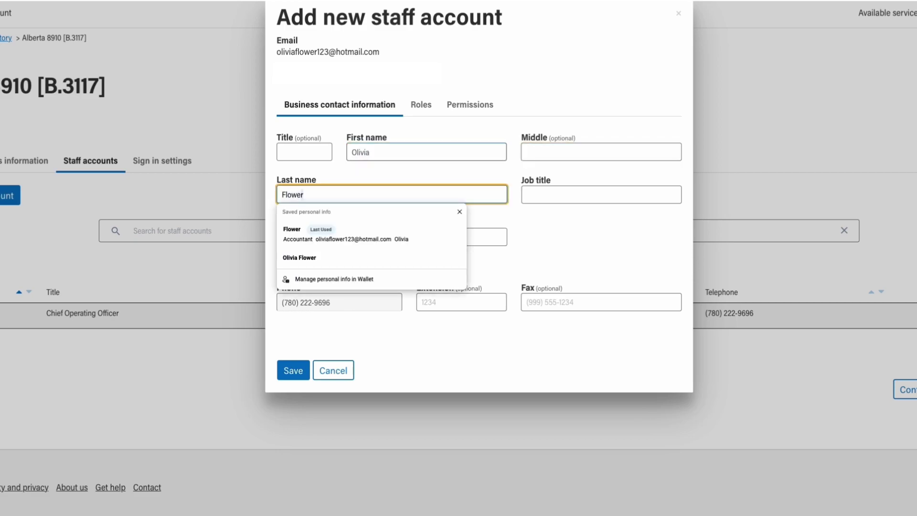
pyautogui.press('Tab')
pyautogui.write('Accountant')
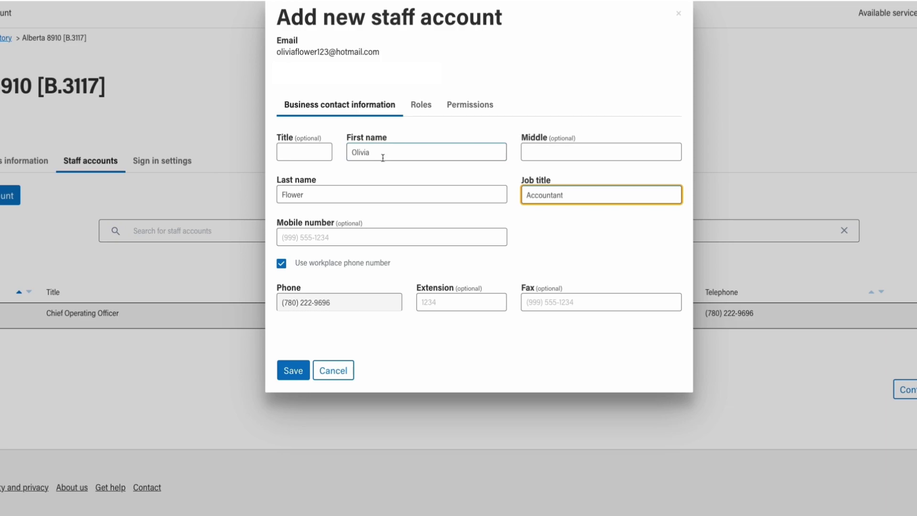
pyautogui.click(555, 246)
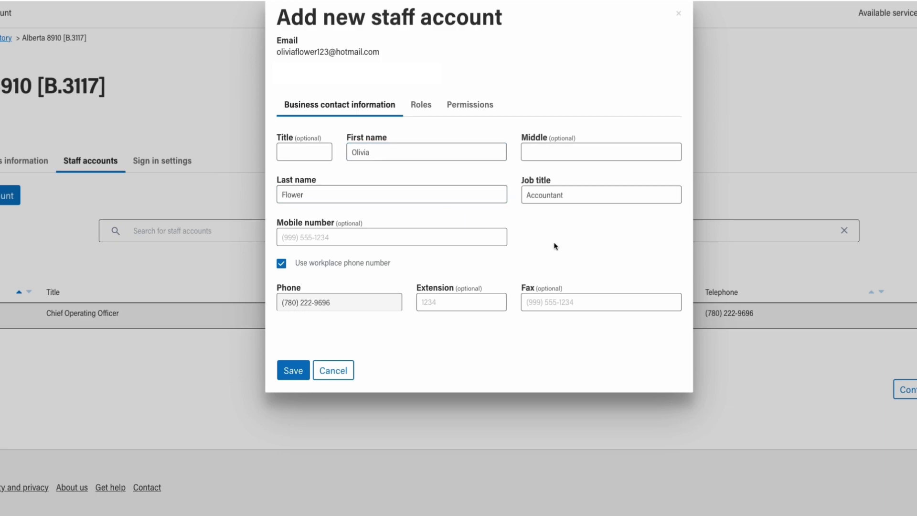
# Give the new staff account the Admin role and save it
pyautogui.click(423, 106)
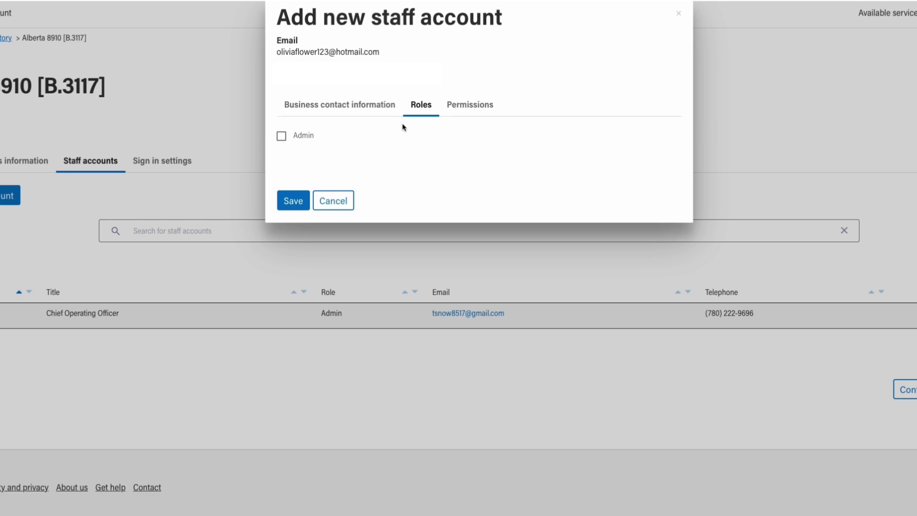
pyautogui.click(281, 137)
pyautogui.click(348, 108)
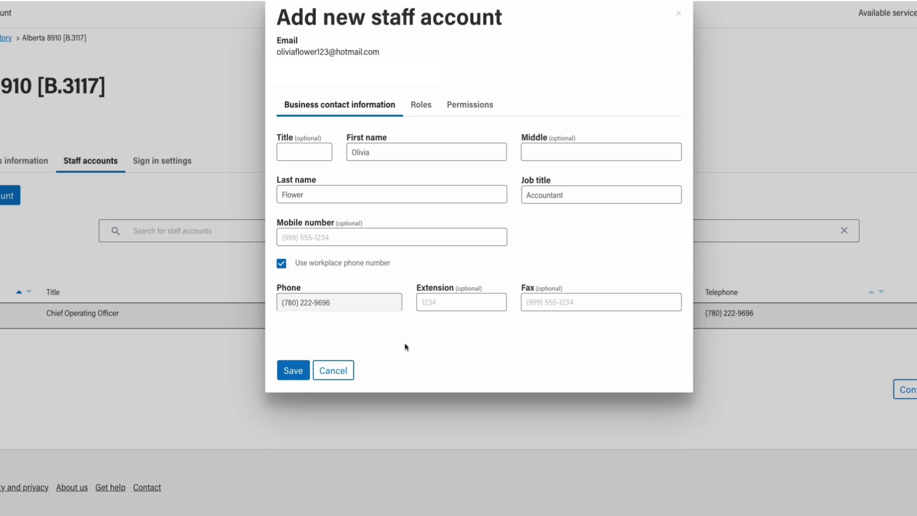
pyautogui.click(293, 371)
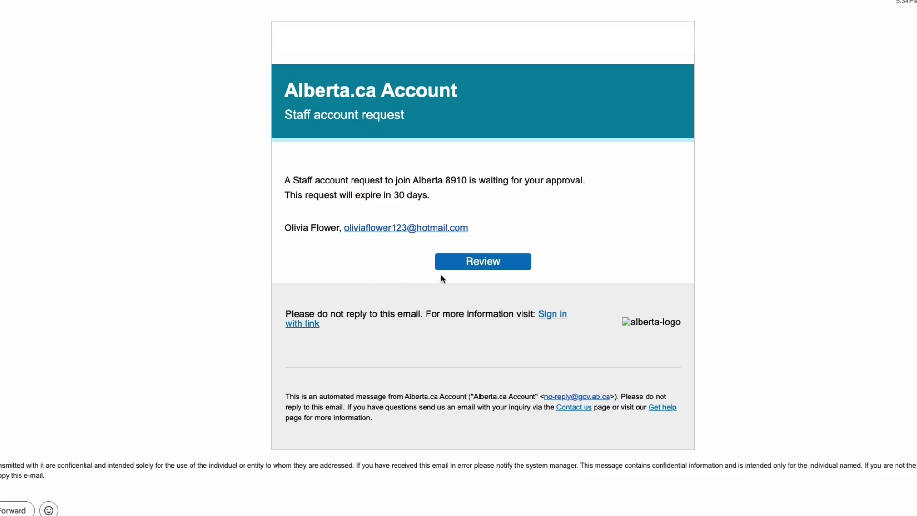
# Follow the Review link in the Staff account request email
pyautogui.click(495, 267)
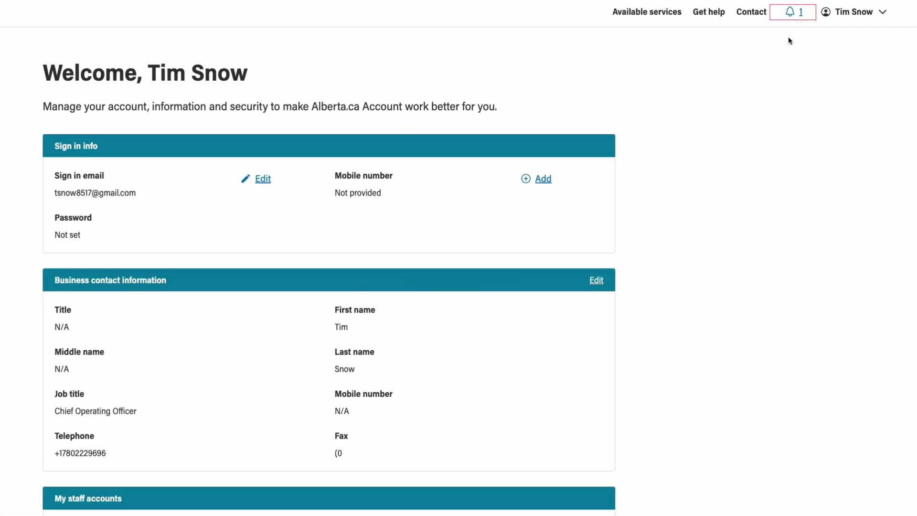
# Check the pending notification, then open Alberta 8910 [B.3117]'s Staff accounts list
pyautogui.click(796, 18)
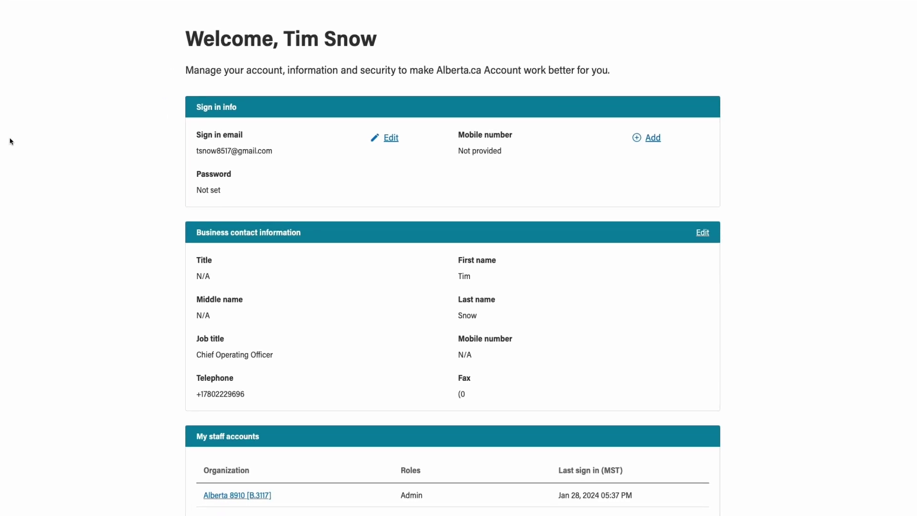
pyautogui.scroll(-3, 10, 141)
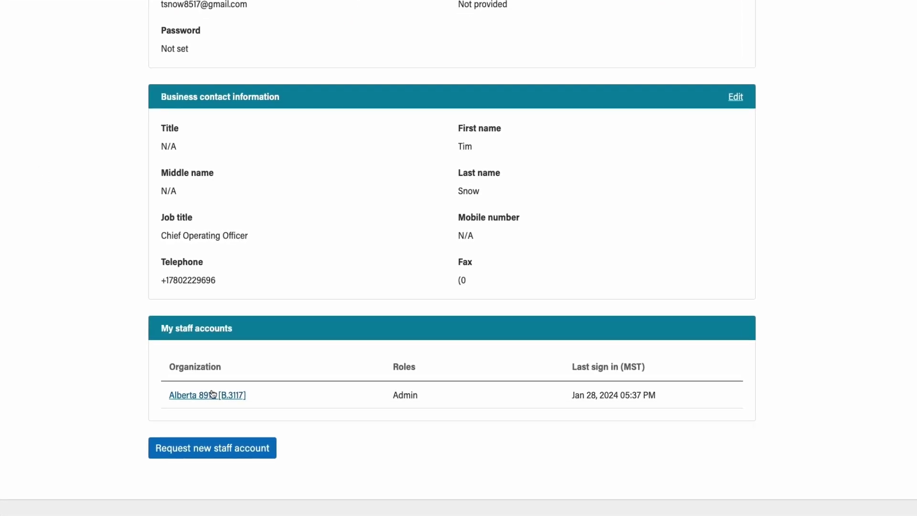
pyautogui.click(212, 394)
pyautogui.click(211, 119)
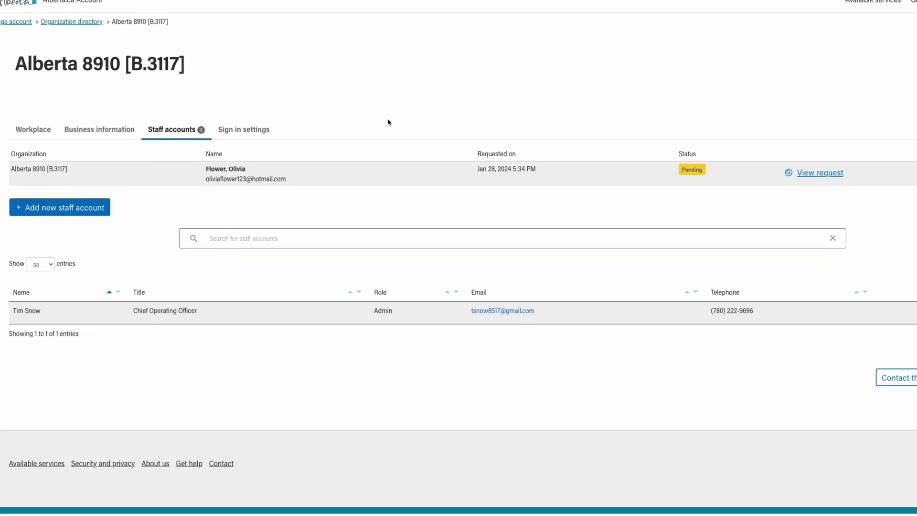
# Review the pending Accountant staff request, approve it, and close the confirmation
pyautogui.click(815, 164)
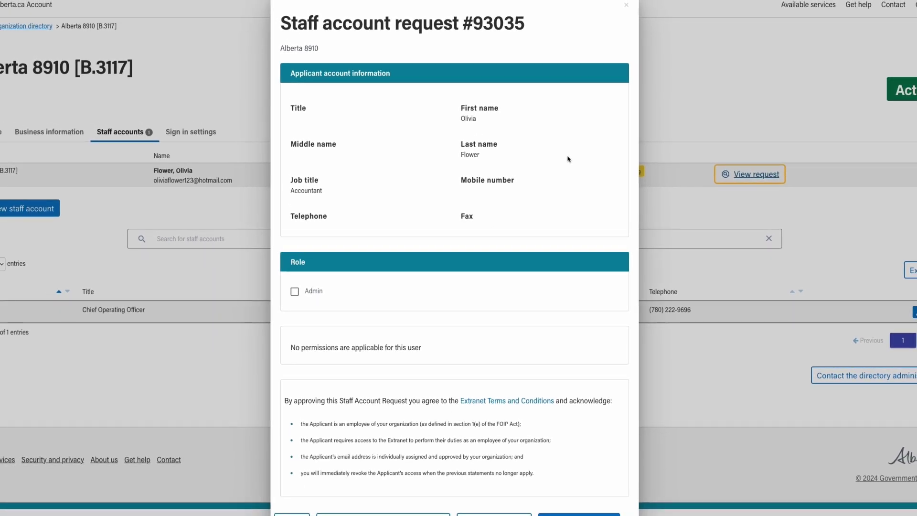
pyautogui.scroll(-1, 569, 159)
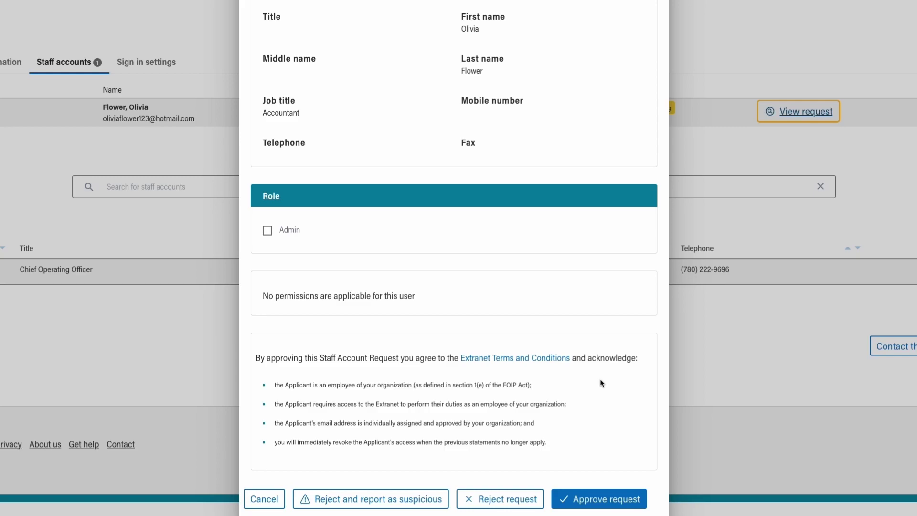
pyautogui.press('Tab')
pyautogui.click(603, 500)
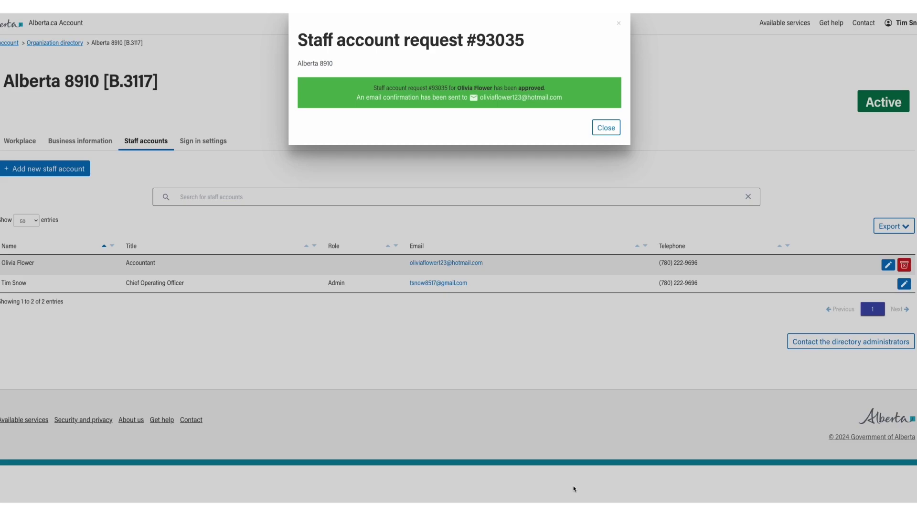
pyautogui.click(611, 128)
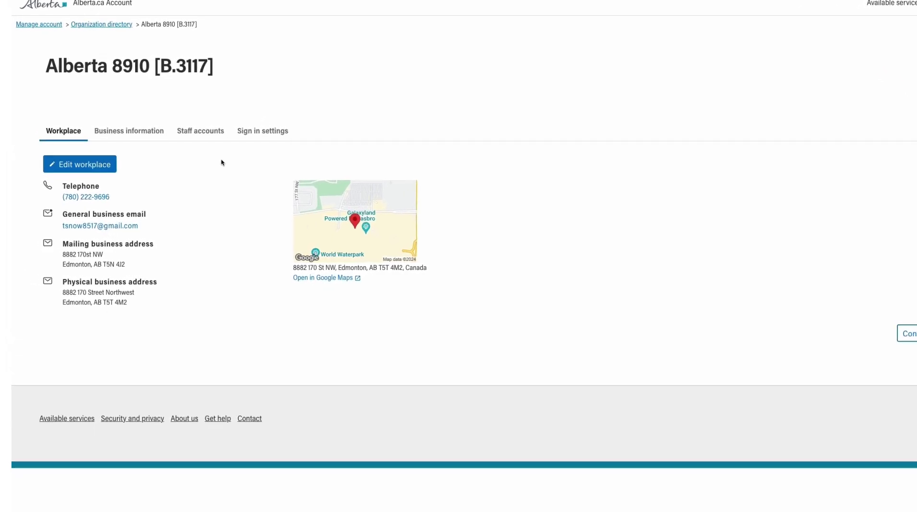
pyautogui.click(104, 162)
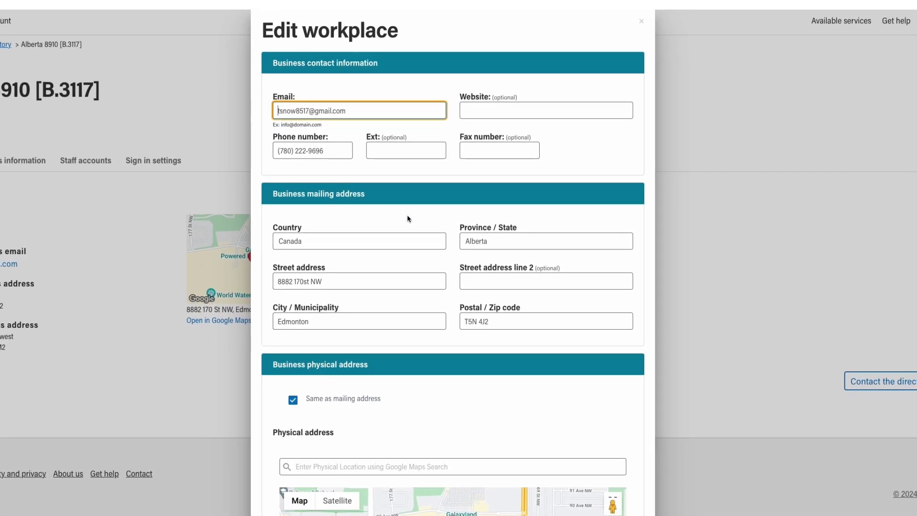
pyautogui.click(416, 223)
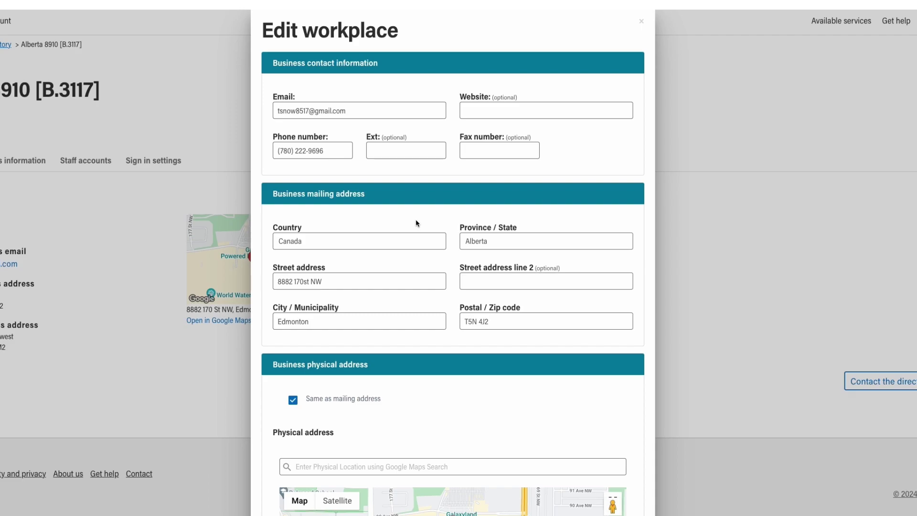
pyautogui.scroll(-2, 417, 223)
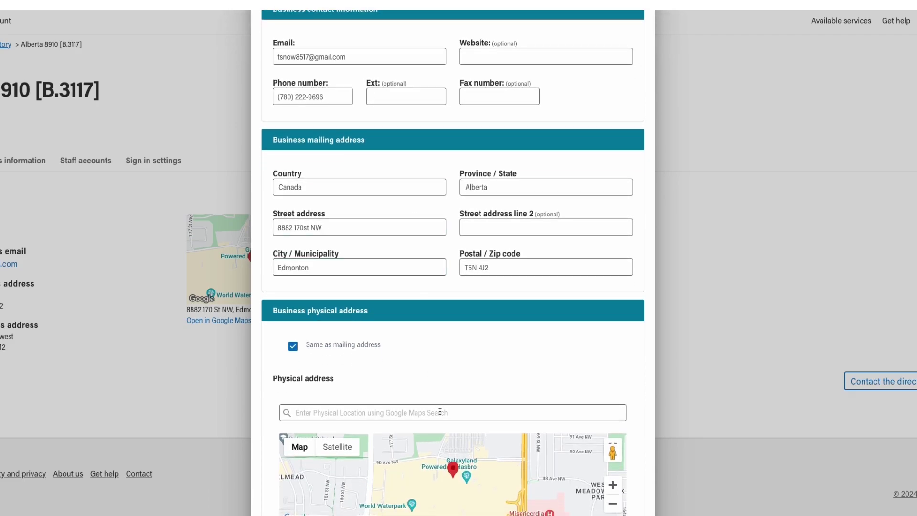
pyautogui.scroll(1, 447, 366)
pyautogui.scroll(1, 446, 358)
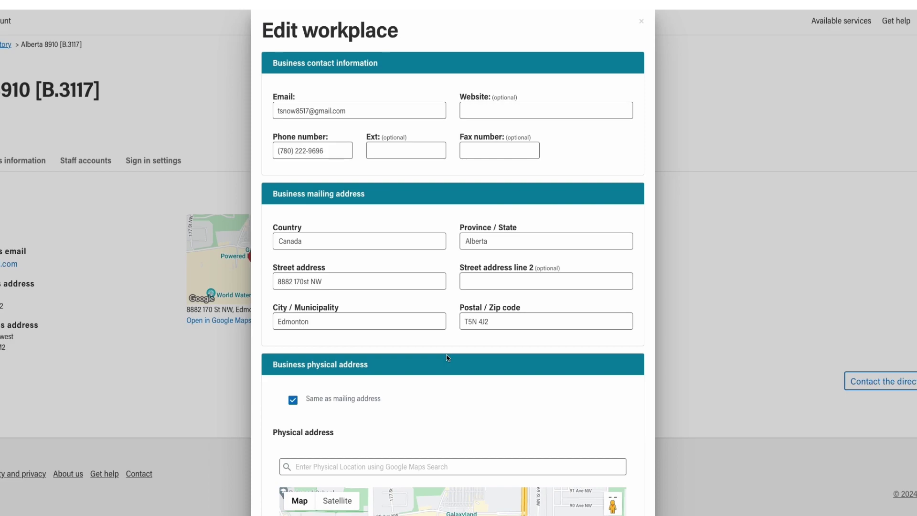
pyautogui.click(528, 114)
pyautogui.write('www.alberta8910.ca')
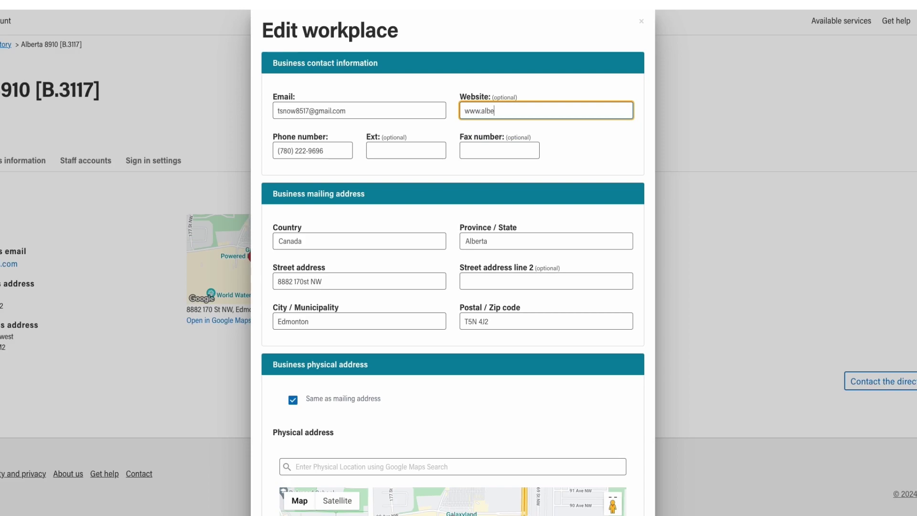
pyautogui.click(611, 151)
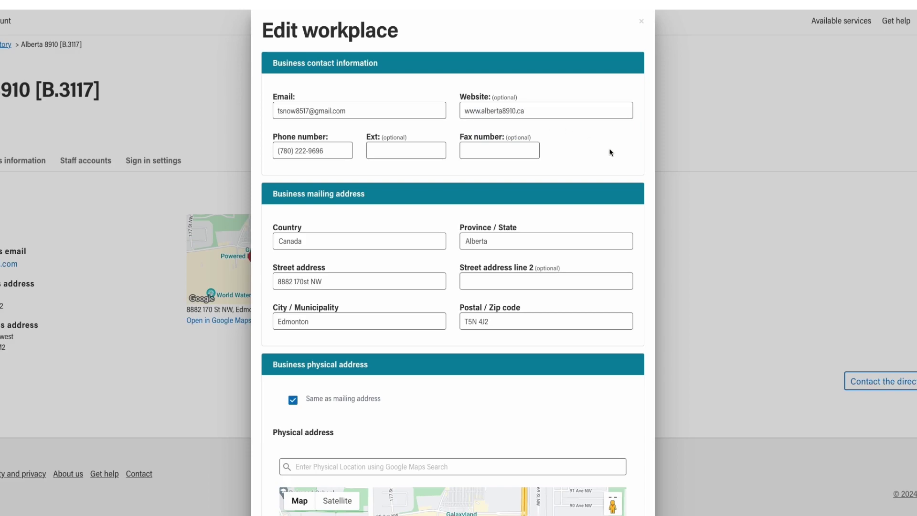
pyautogui.scroll(-3, 611, 143)
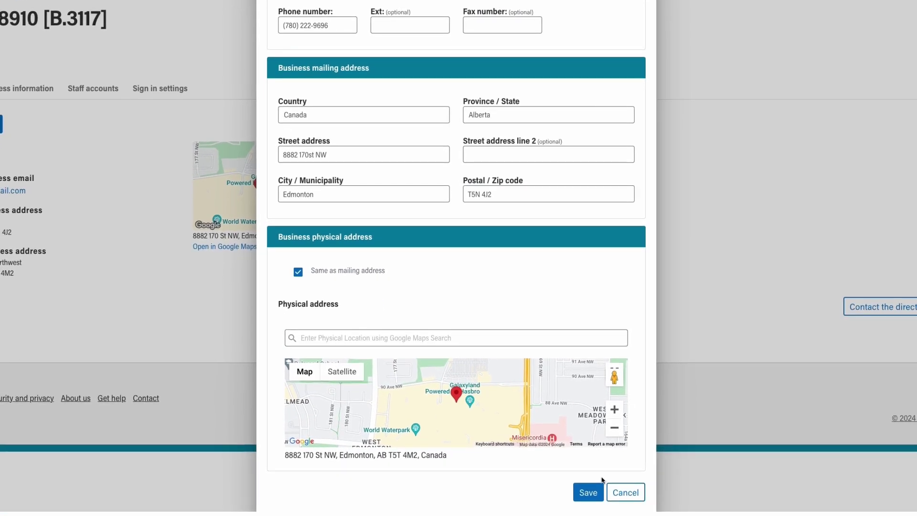
pyautogui.click(596, 492)
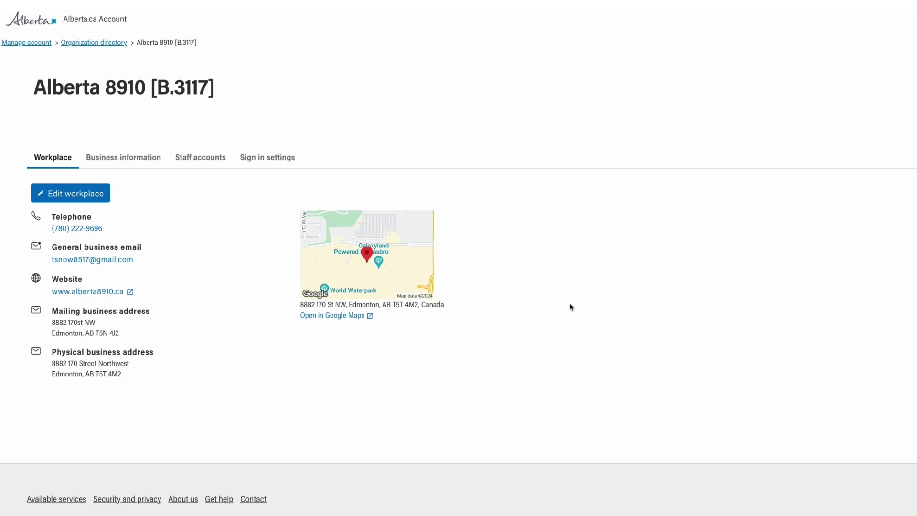
# Edit business information to Partnership, Management of Companies and Enterprises, Provincial, and save
pyautogui.click(137, 161)
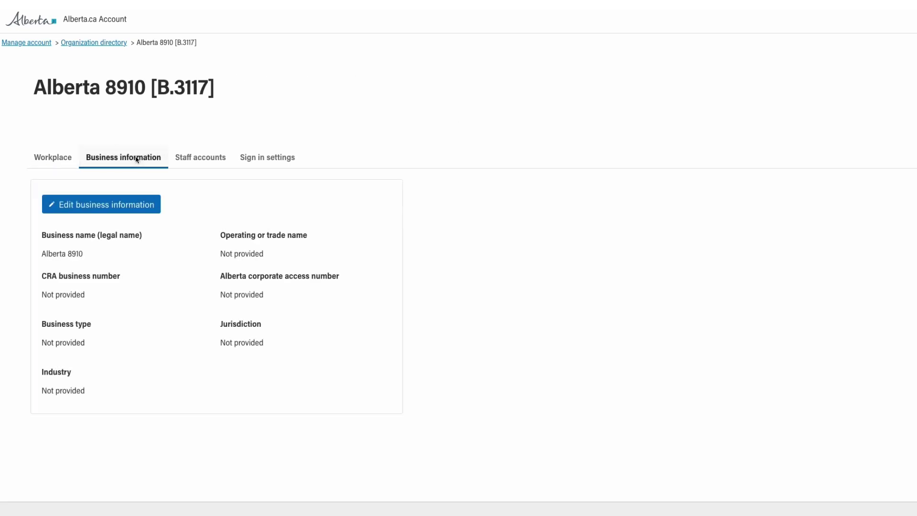
pyautogui.click(138, 205)
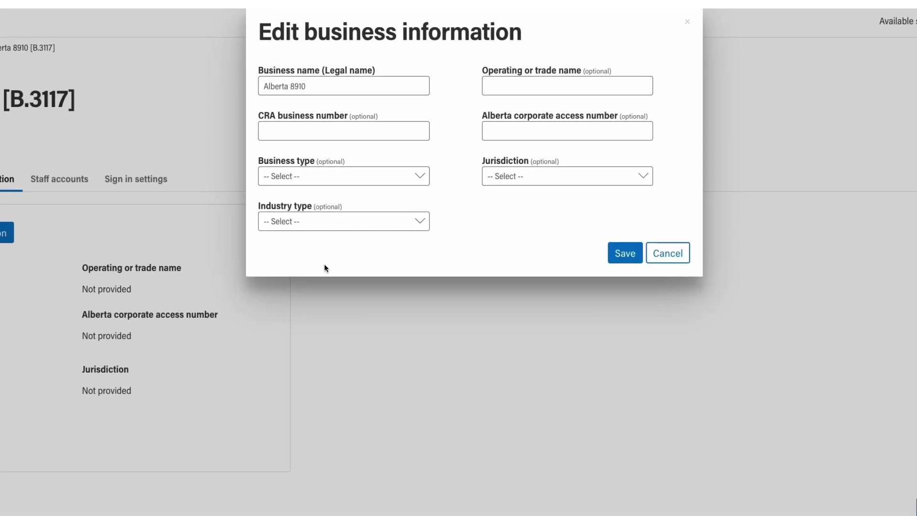
pyautogui.click(420, 177)
pyautogui.click(315, 249)
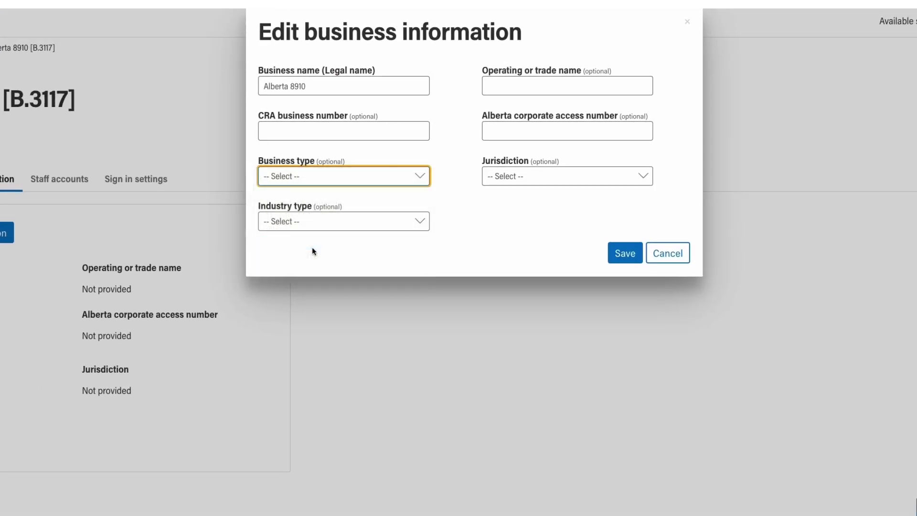
pyautogui.click(392, 221)
pyautogui.click(353, 353)
pyautogui.click(531, 185)
pyautogui.click(519, 218)
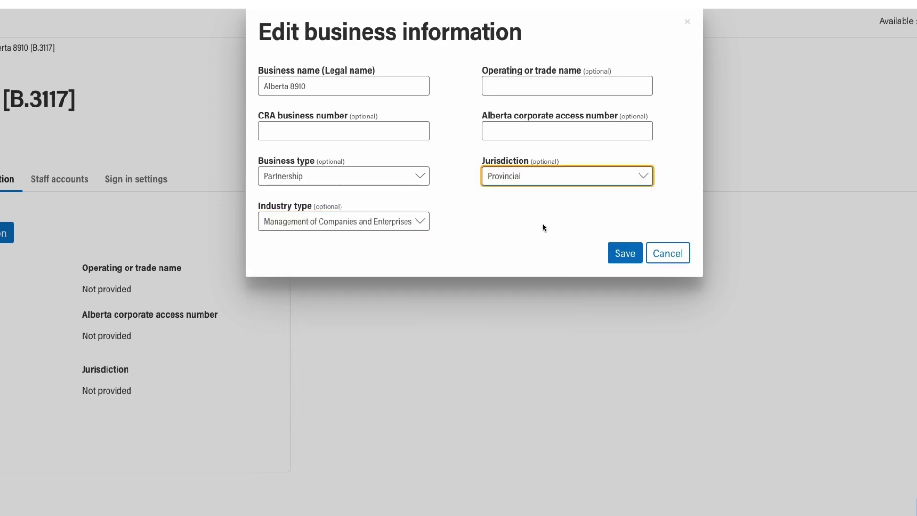
pyautogui.click(625, 253)
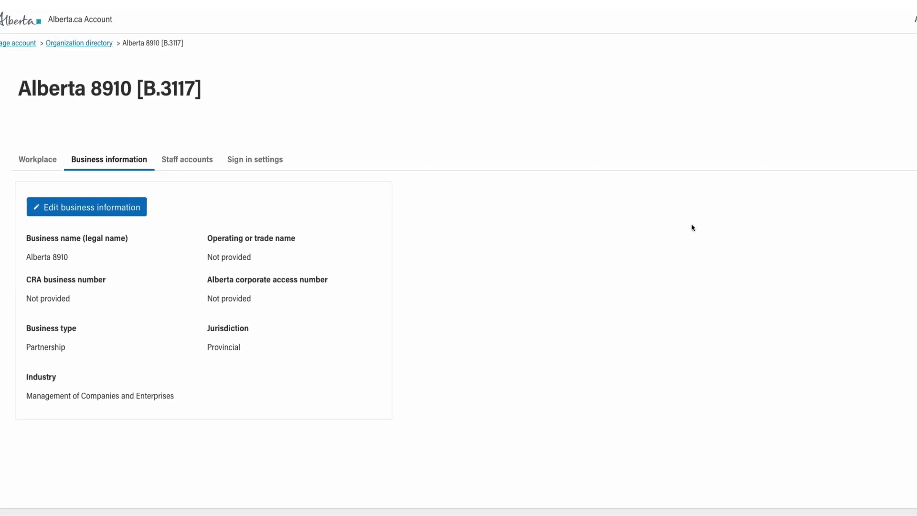
pyautogui.click(30, 153)
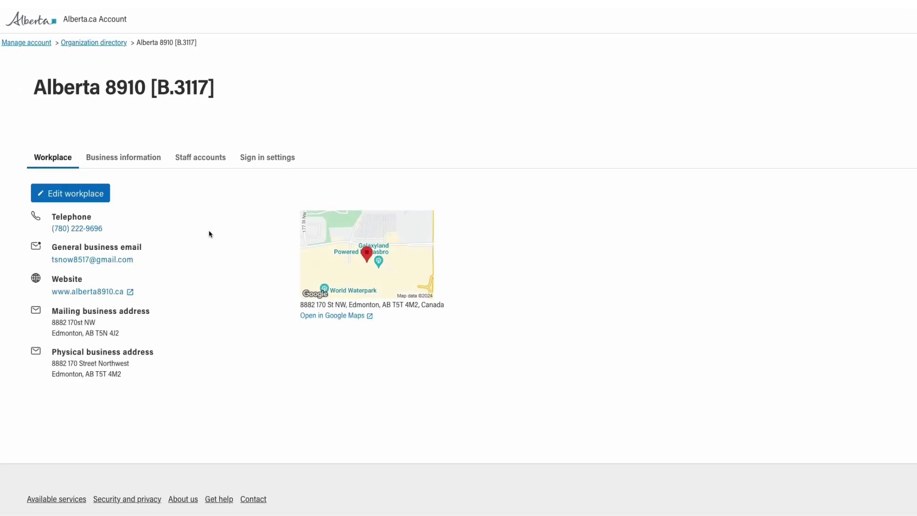